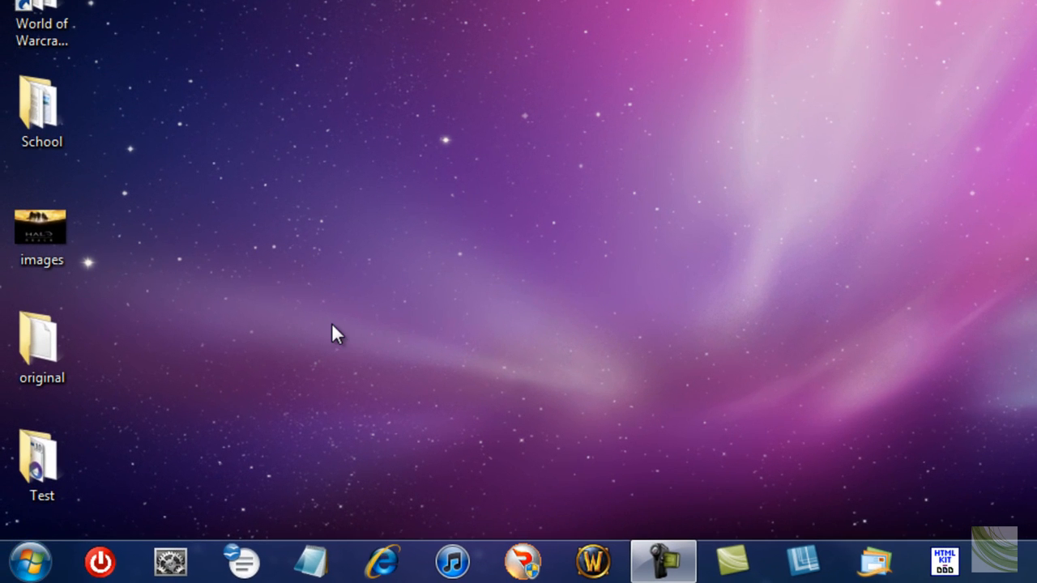
Open the Computer Management console for this computer, maximize its window and show Disk Management under Storage
{"action": "left_click", "coordinate": [30, 561]}
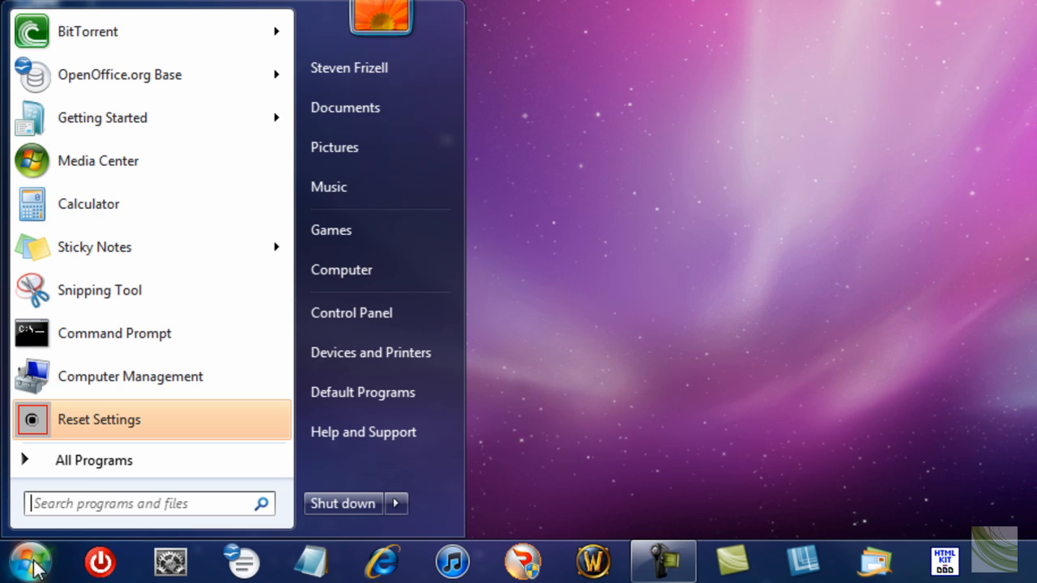
{"action": "right_click", "coordinate": [337, 268]}
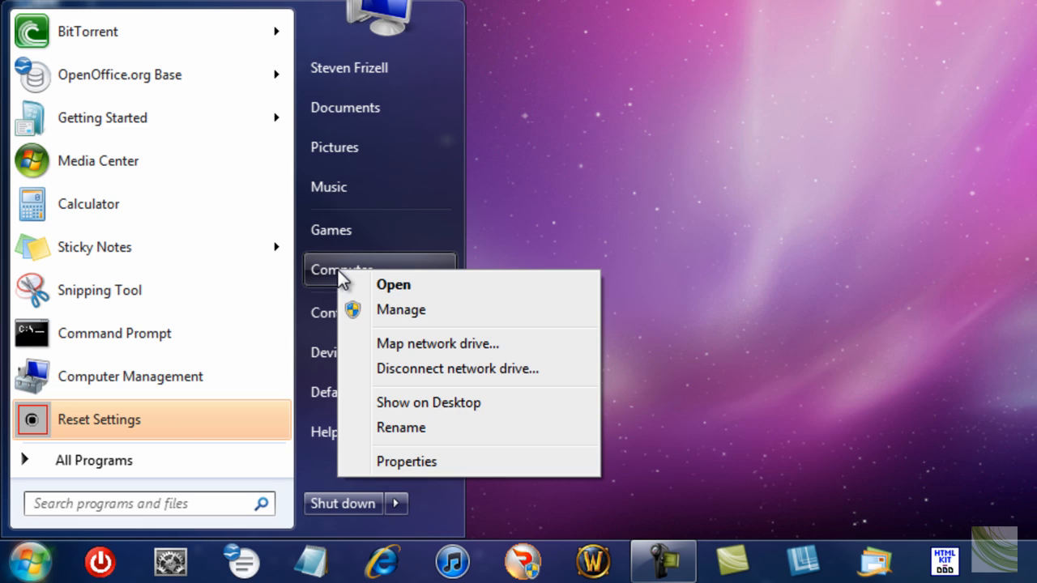
{"action": "left_click", "coordinate": [398, 307]}
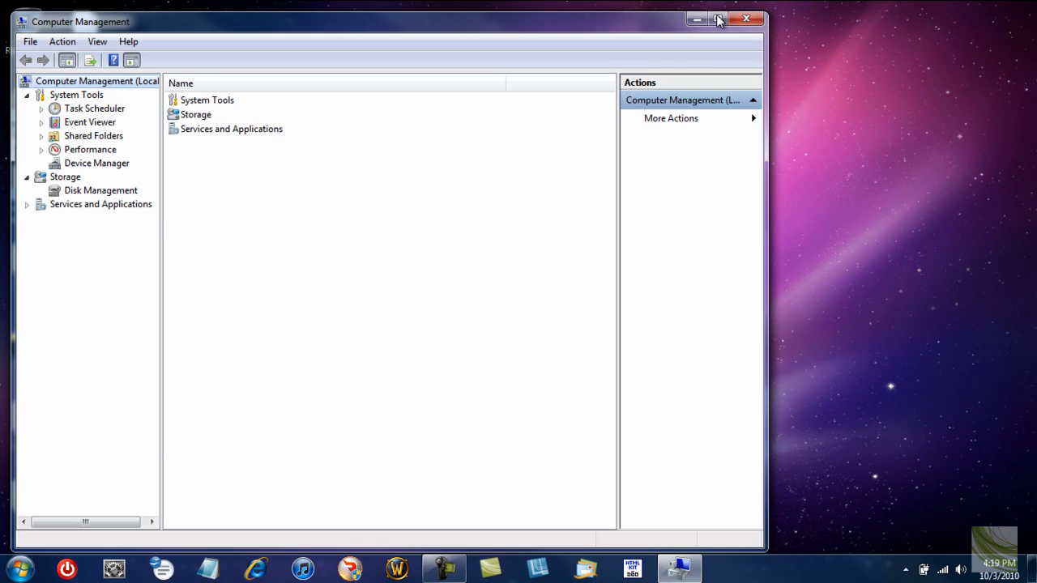
{"action": "left_click", "coordinate": [717, 20]}
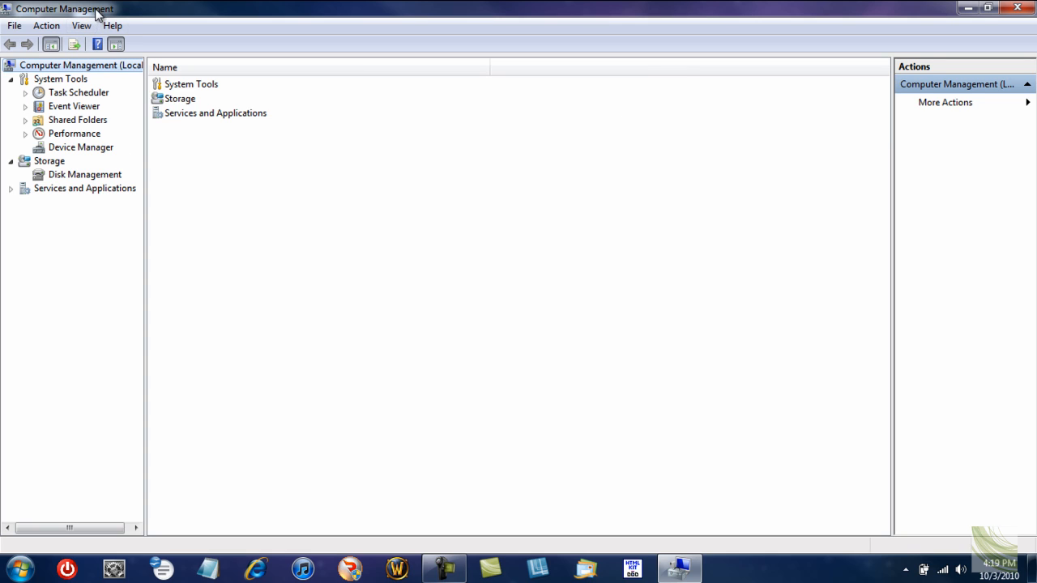
{"action": "left_click", "coordinate": [44, 163]}
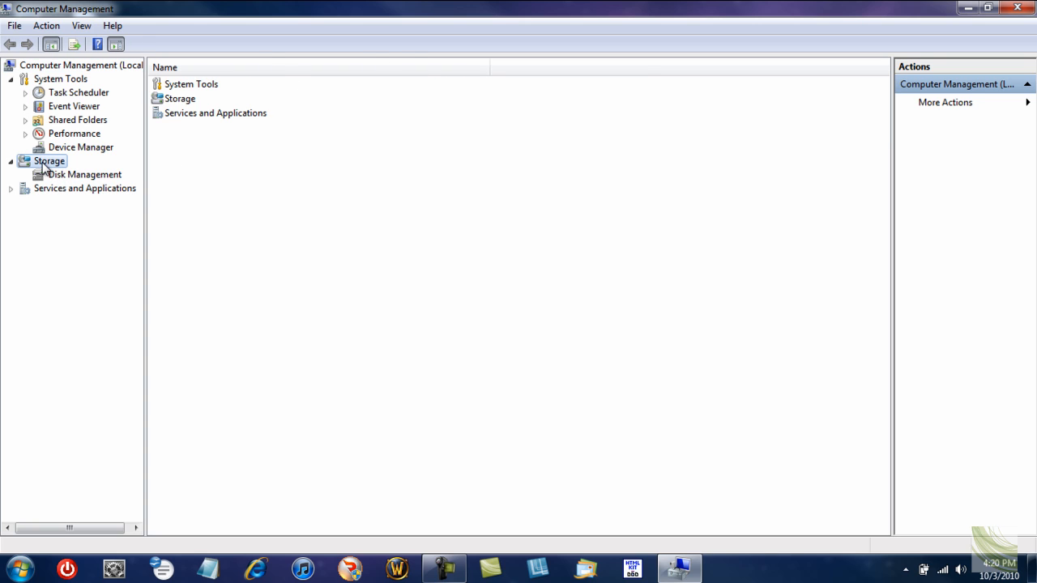
{"action": "left_click", "coordinate": [68, 177]}
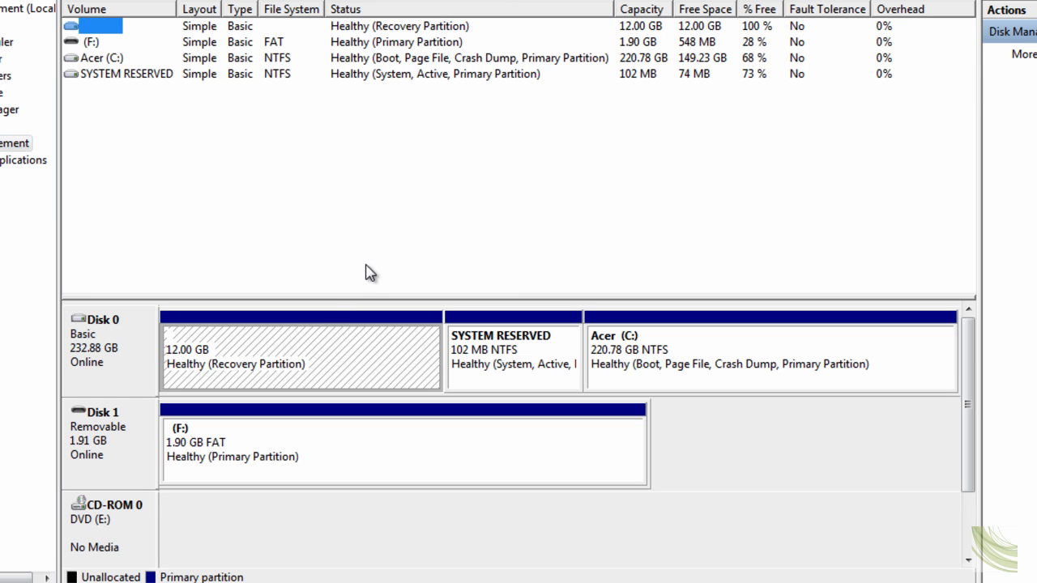
Examine the recovery, Acer (C:) and SYSTEM RESERVED volumes, including their capacity, free space and layout on Disk 0
{"action": "left_click", "coordinate": [106, 73]}
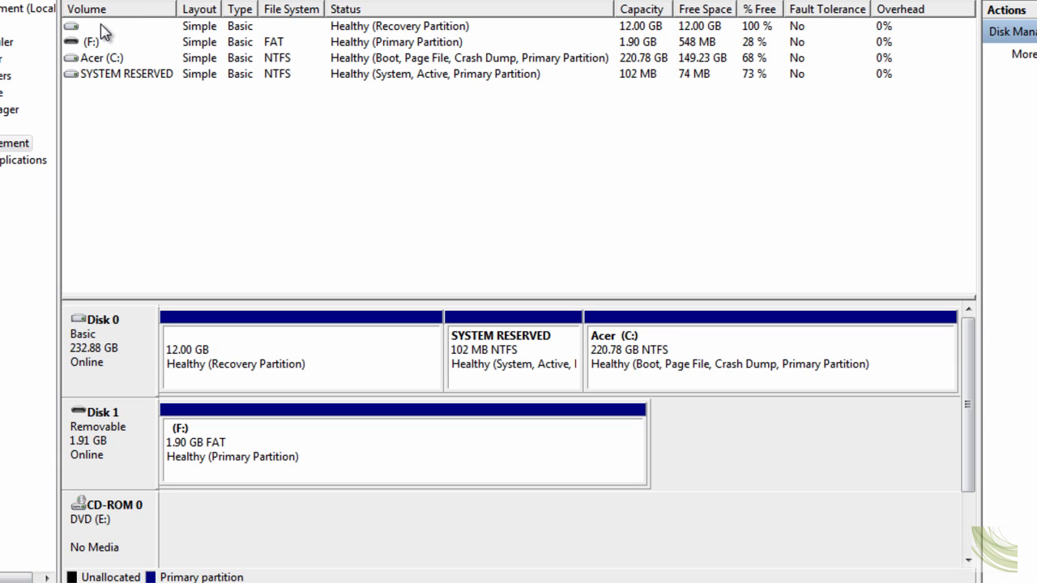
{"action": "left_click", "coordinate": [101, 26]}
{"action": "left_click", "coordinate": [109, 58]}
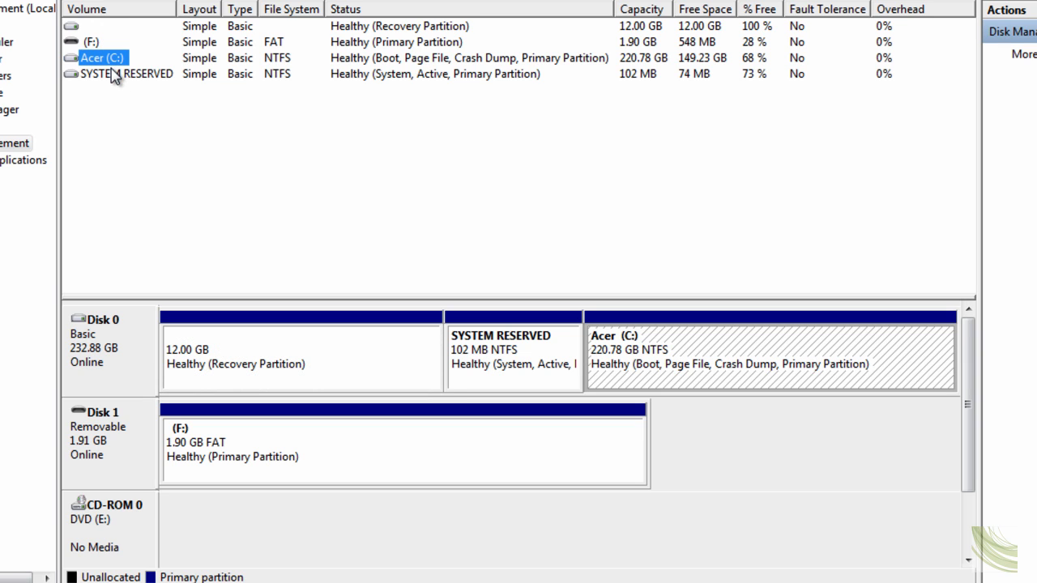
{"action": "left_click", "coordinate": [113, 74]}
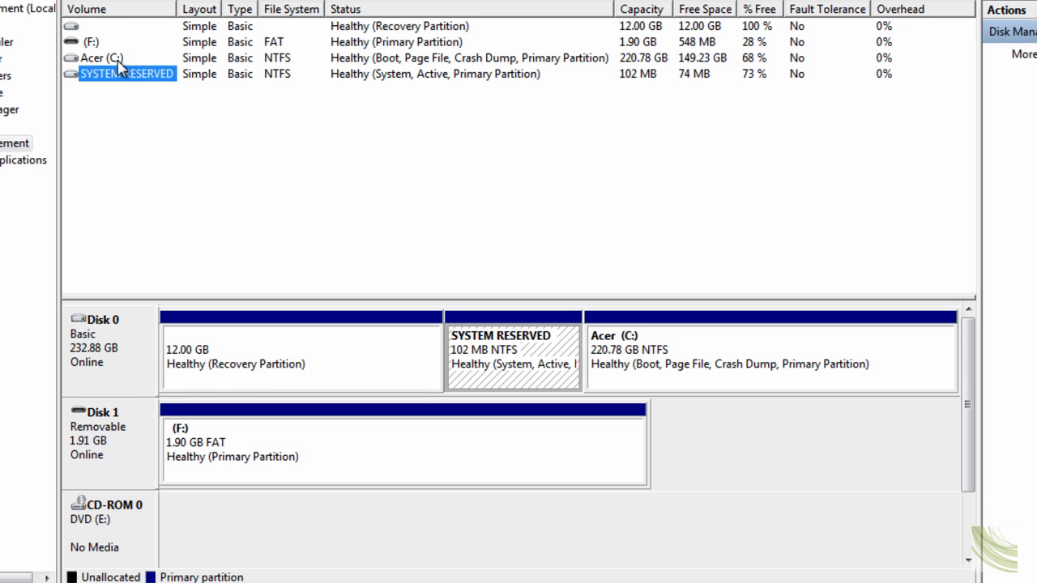
{"action": "left_click", "coordinate": [220, 44]}
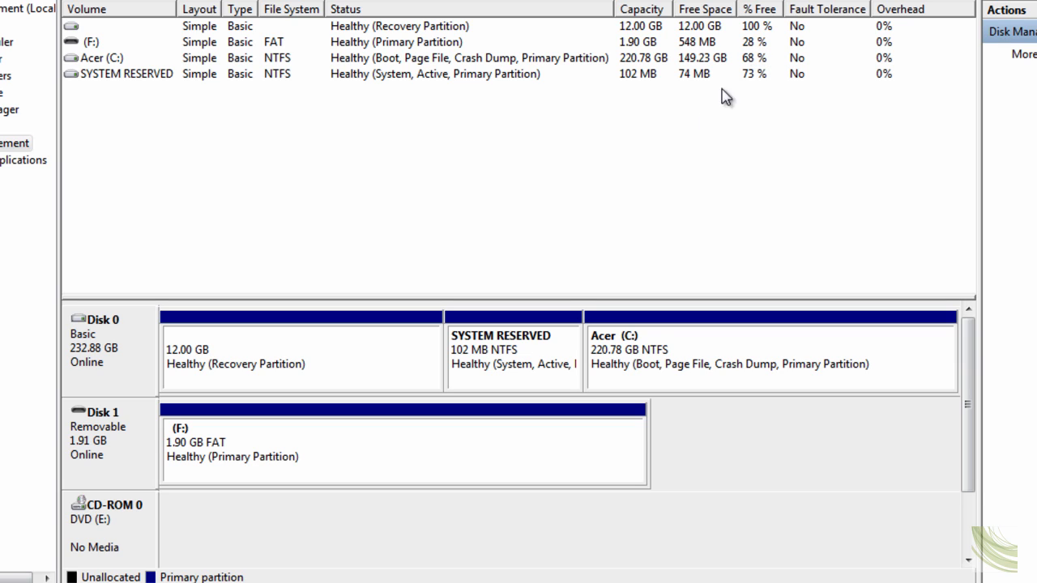
{"action": "left_click", "coordinate": [676, 363]}
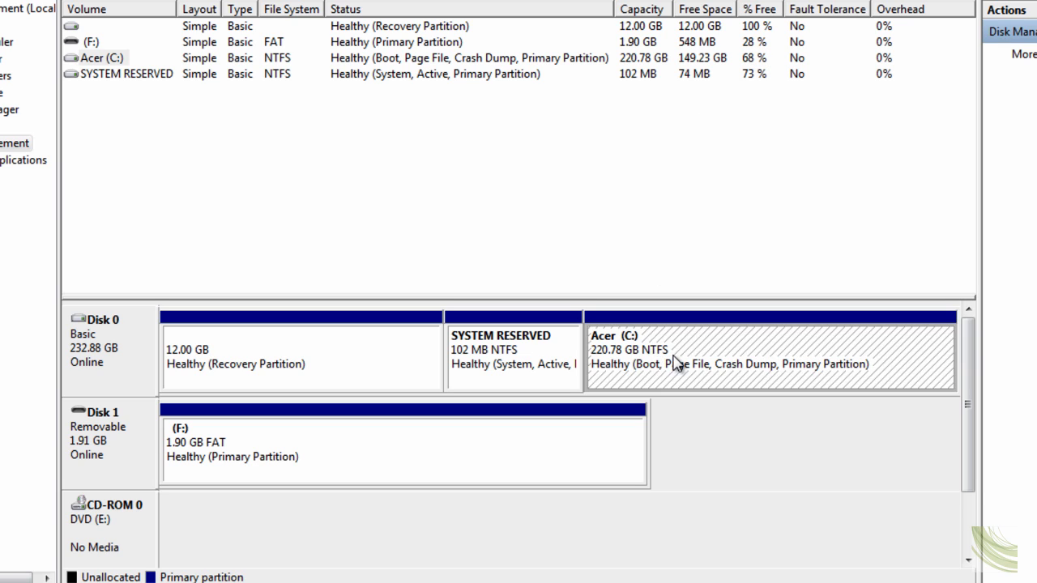
{"action": "left_click", "coordinate": [91, 58]}
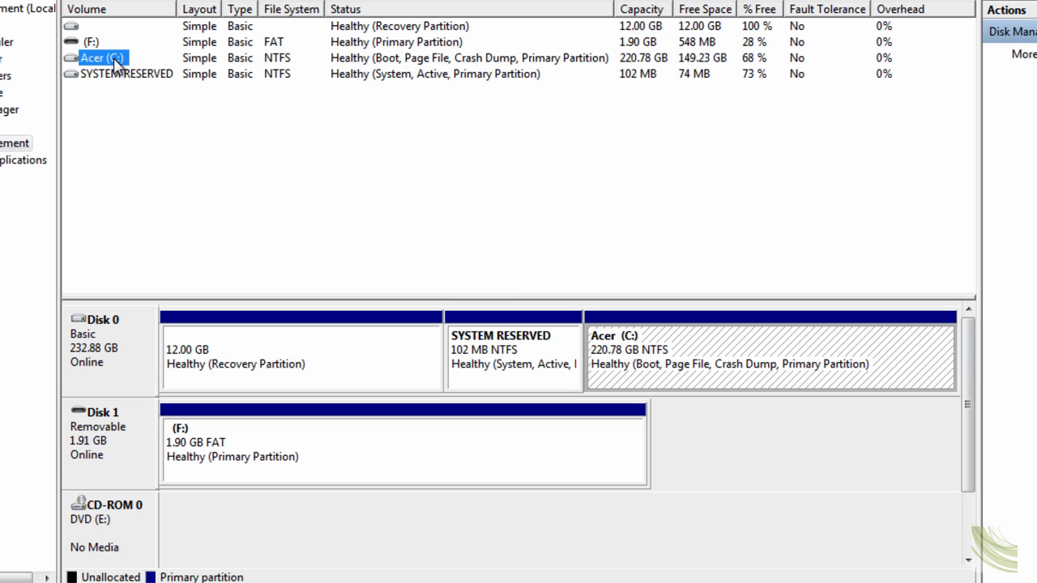
Start the Shrink Volume operation on the Acer (C:) partition and clear the proposed amount of space to shrink
{"action": "left_click", "coordinate": [650, 365]}
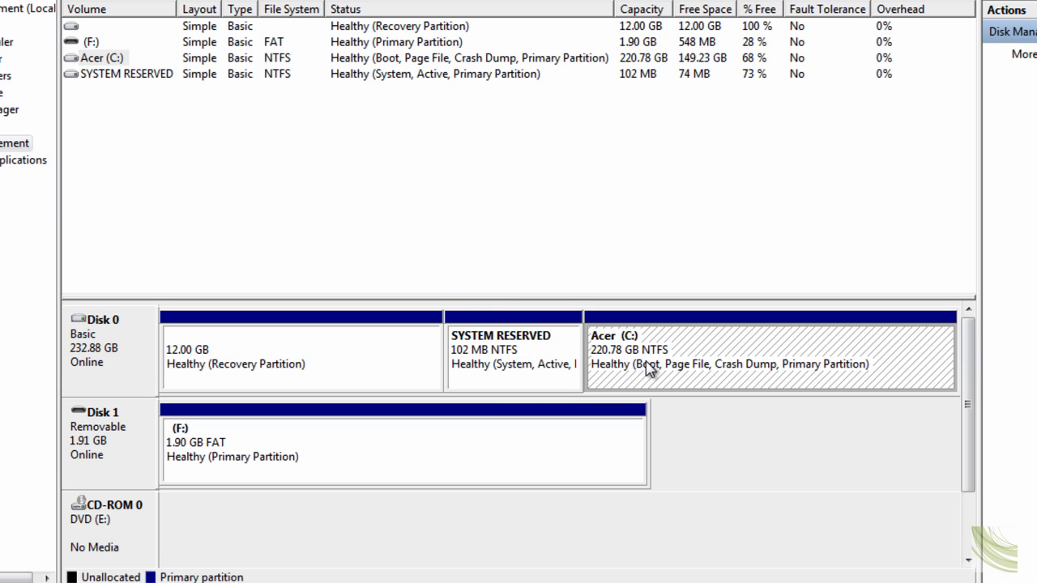
{"action": "right_click", "coordinate": [680, 350]}
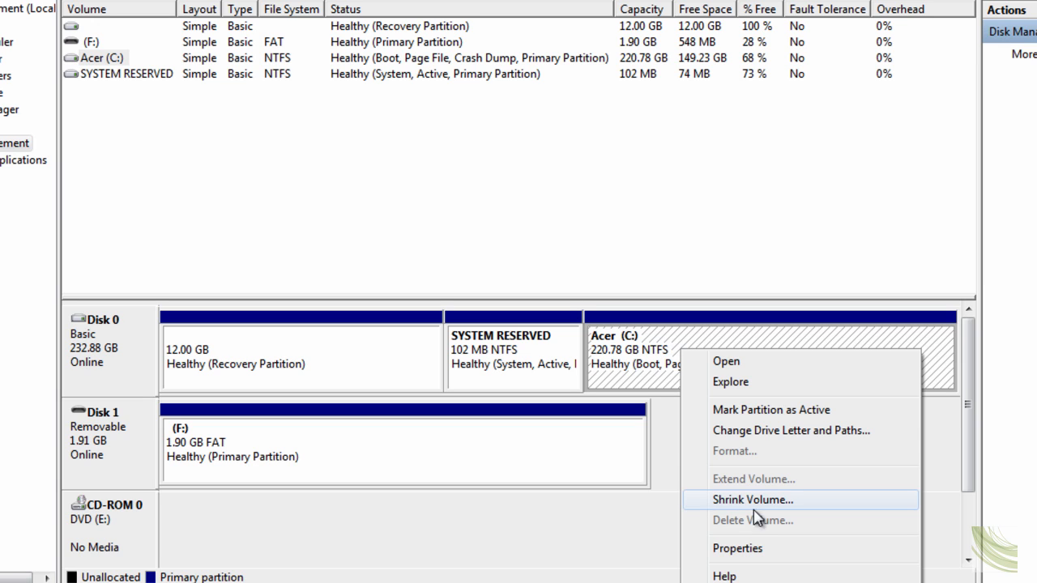
{"action": "left_click", "coordinate": [753, 501]}
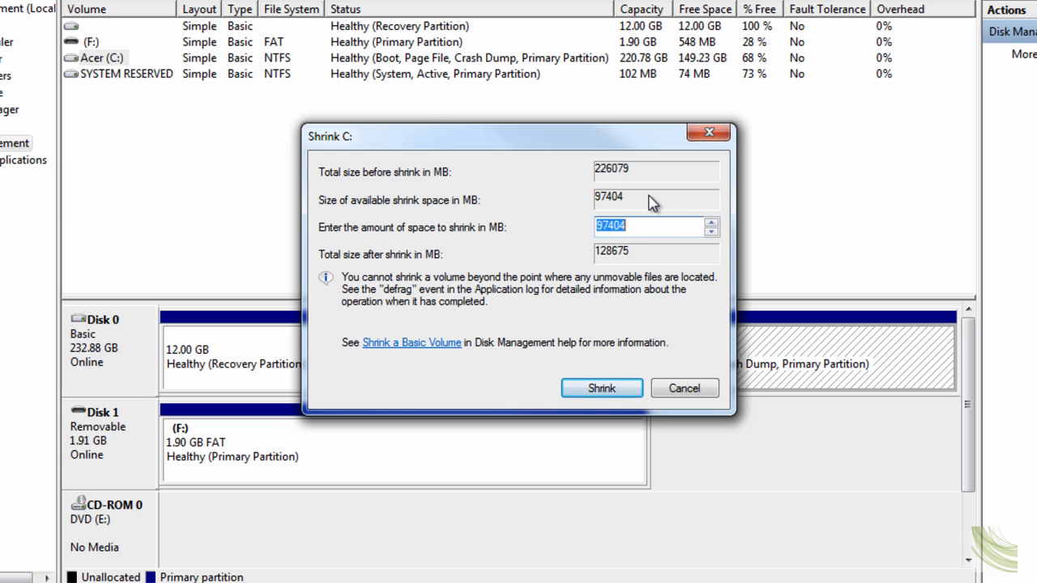
{"action": "left_click", "coordinate": [648, 229]}
{"action": "key", "text": "BackSpace"}
{"action": "key", "text": "BackSpace"}
{"action": "key", "text": "BackSpace"}
{"action": "key", "text": "BackSpace"}
{"action": "key", "text": "BackSpace"}
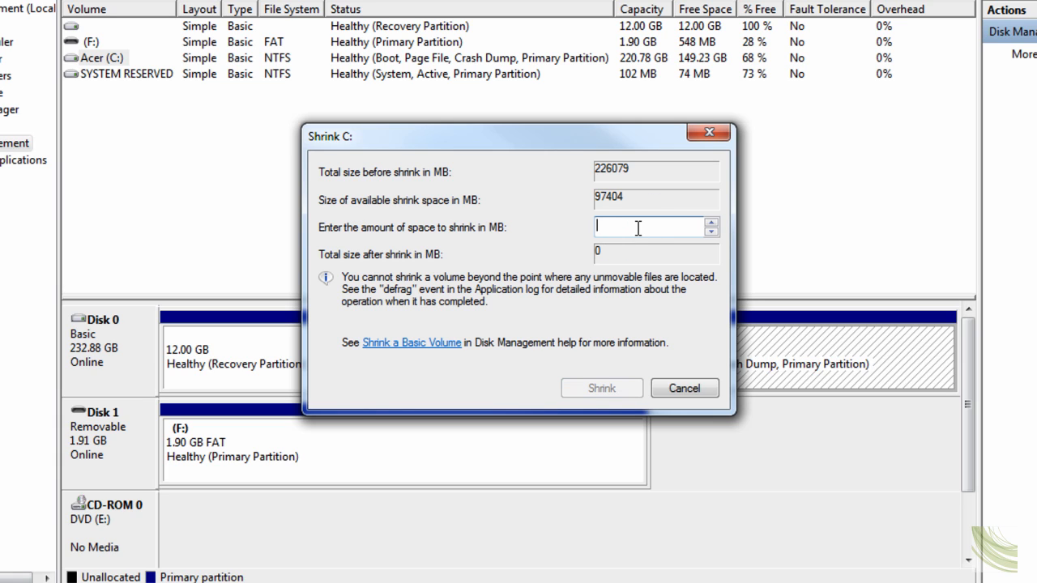
{"action": "type", "text": "75"}
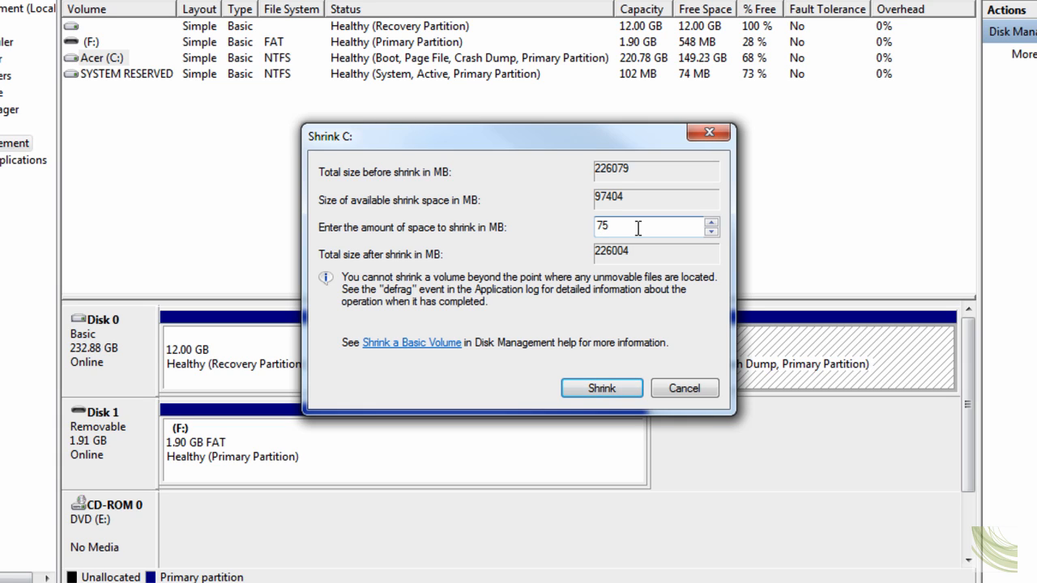
{"action": "type", "text": "000"}
{"action": "key", "text": "BackSpace"}
{"action": "key", "text": "BackSpace"}
{"action": "key", "text": "BackSpace"}
{"action": "key", "text": "BackSpace"}
{"action": "key", "text": "BackSpace"}
{"action": "type", "text": "5000"}
{"action": "key", "text": "BackSpace"}
{"action": "key", "text": "BackSpace"}
{"action": "key", "text": "BackSpace"}
{"action": "key", "text": "BackSpace"}
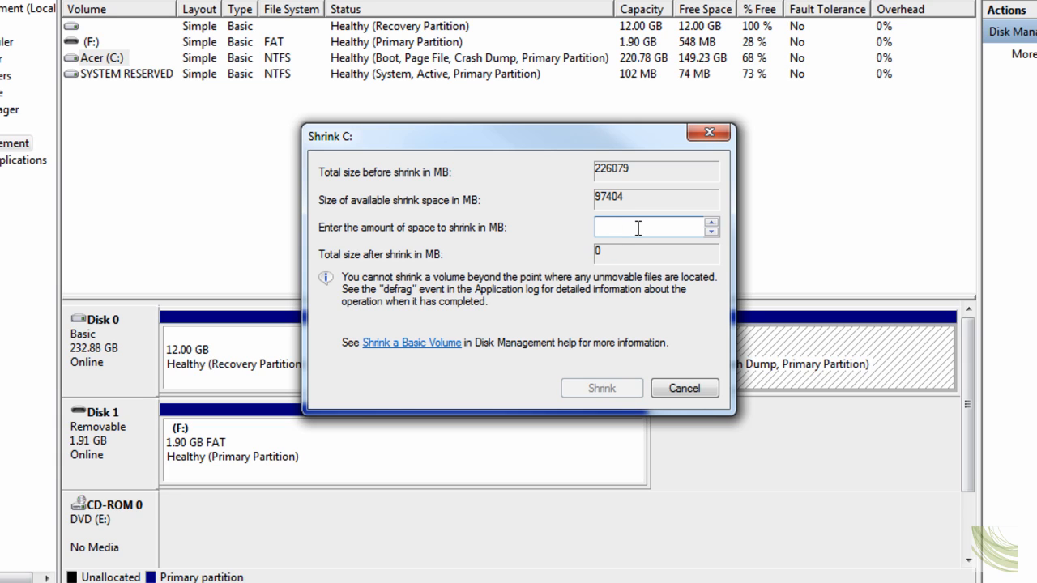
{"action": "type", "text": "725"}
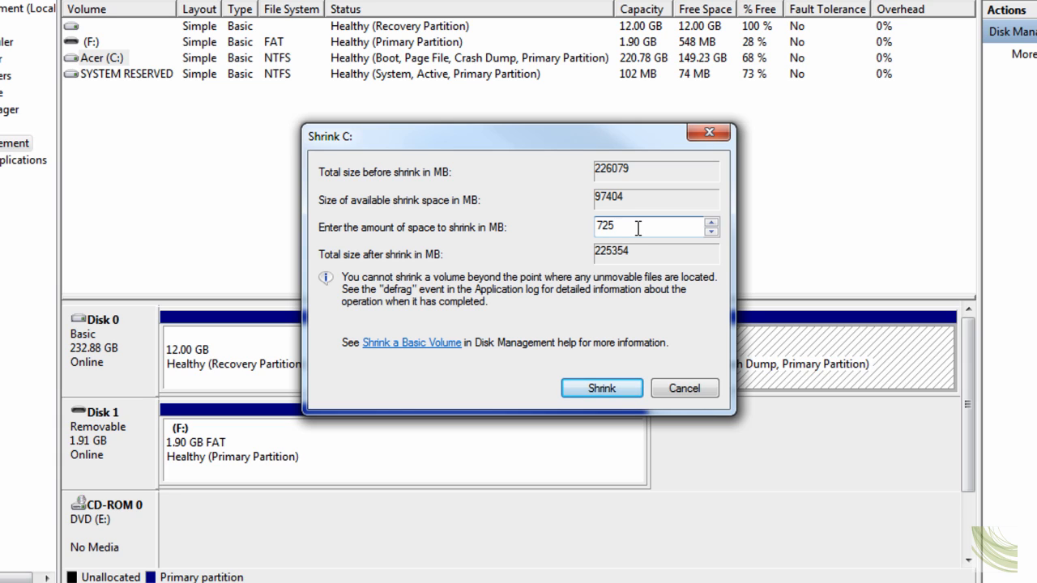
{"action": "key", "text": "BackSpace"}
{"action": "key", "text": "BackSpace"}
{"action": "key", "text": "BackSpace"}
{"action": "type", "text": "700"}
{"action": "key", "text": "BackSpace"}
{"action": "key", "text": "BackSpace"}
{"action": "key", "text": "BackSpace"}
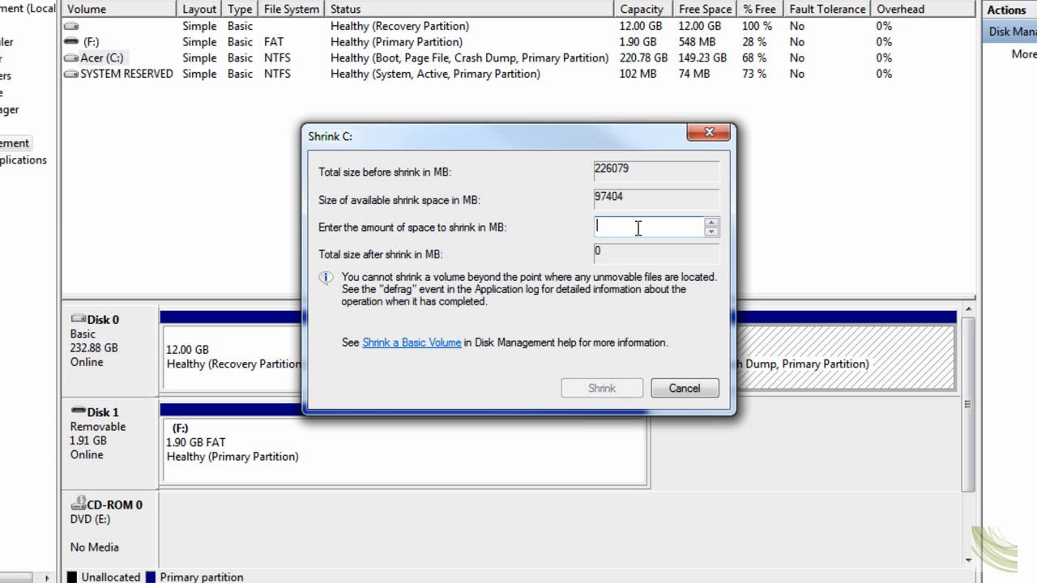
Set the amount of space to shrink to 75000 MB and shrink the C: volume
{"action": "type", "text": "75000"}
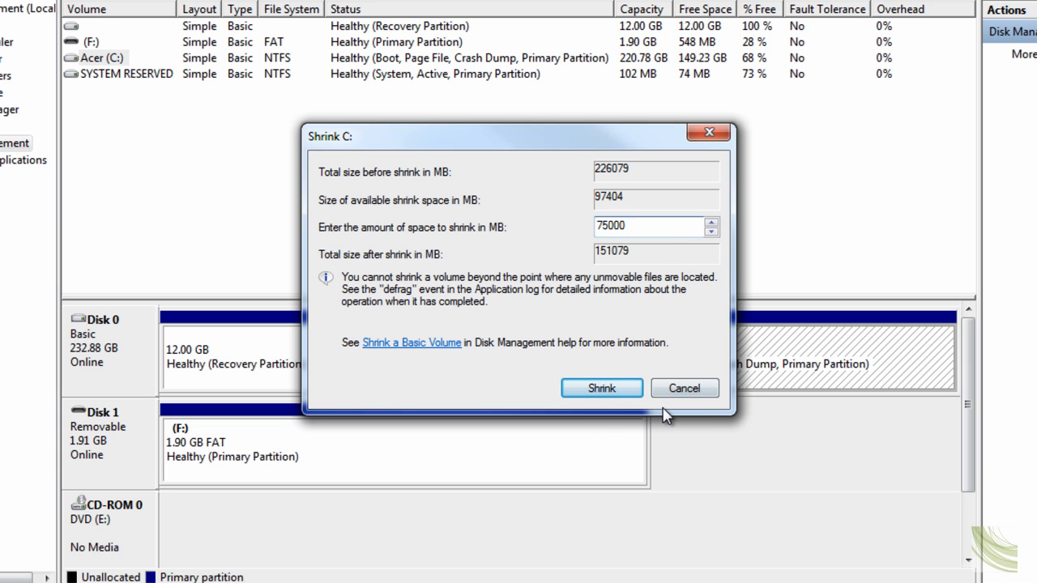
{"action": "left_click", "coordinate": [602, 391]}
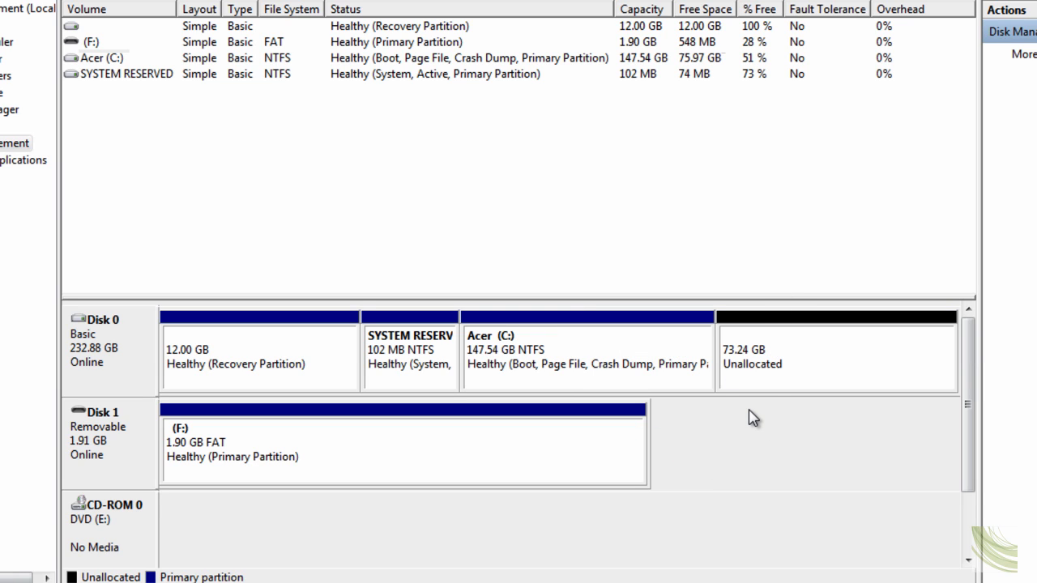
Compare the shrunken Acer (C:) partition with the unallocated space on Disk 0
{"action": "left_click", "coordinate": [797, 367]}
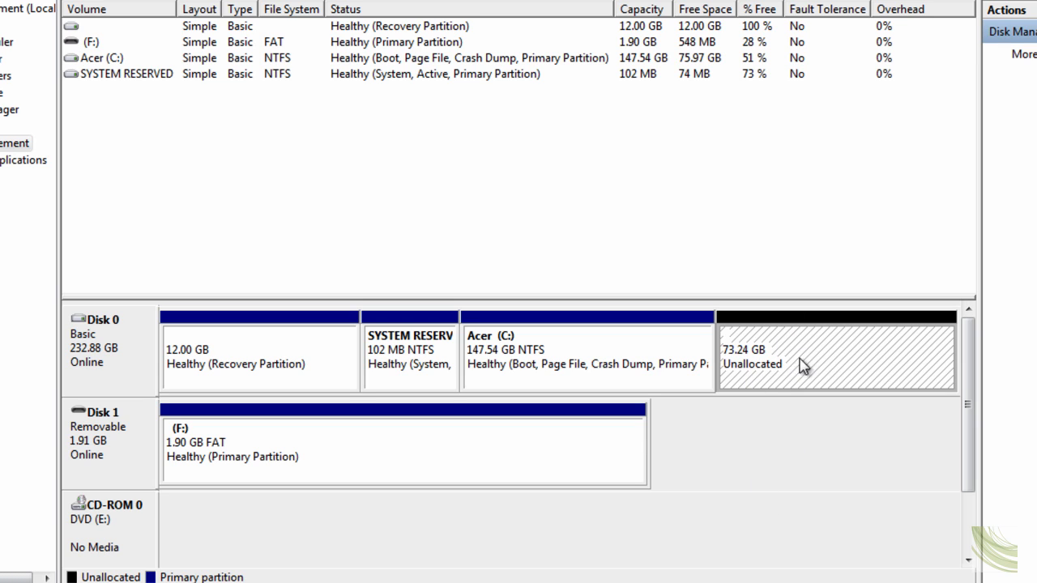
{"action": "left_click", "coordinate": [587, 352]}
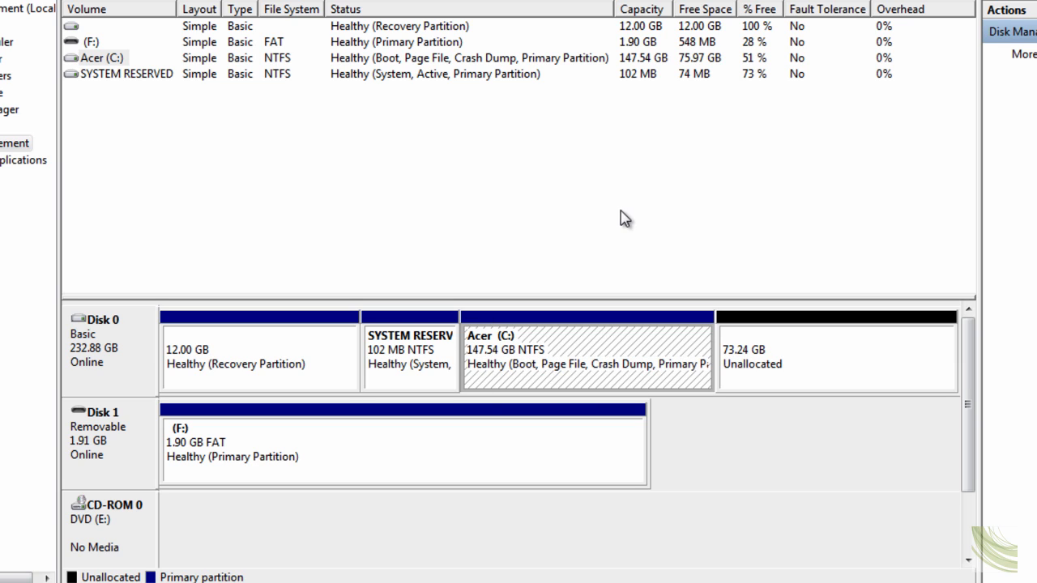
{"action": "left_click", "coordinate": [708, 64]}
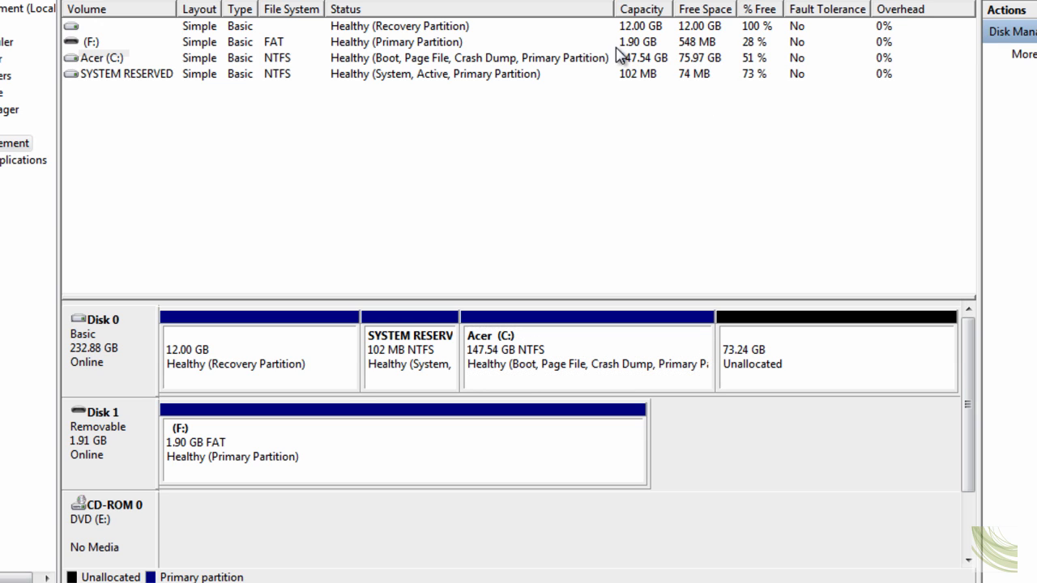
{"action": "left_click", "coordinate": [713, 377]}
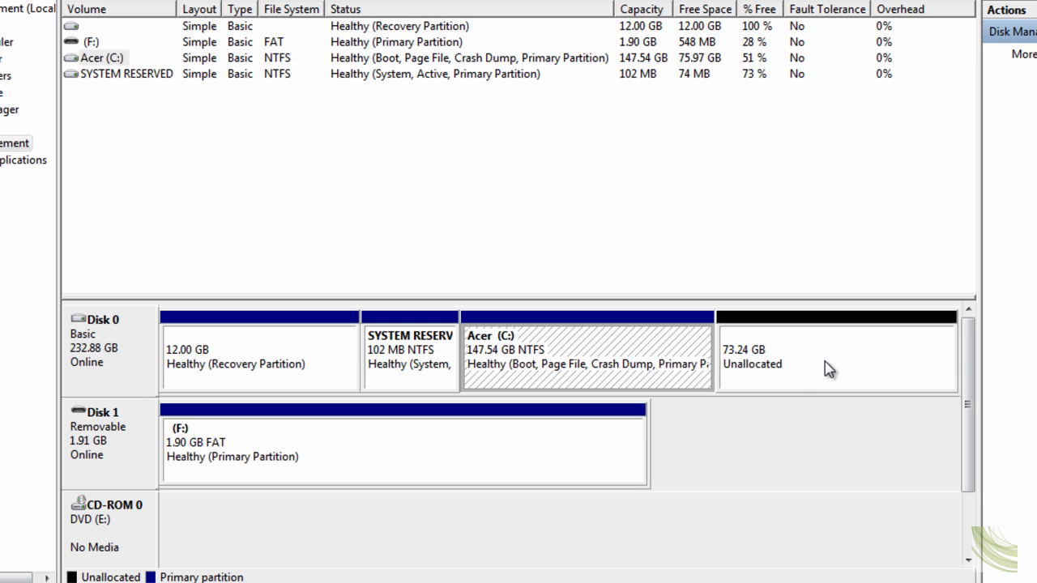
{"action": "left_click", "coordinate": [828, 369]}
{"action": "left_click", "coordinate": [664, 366]}
{"action": "left_click", "coordinate": [891, 363]}
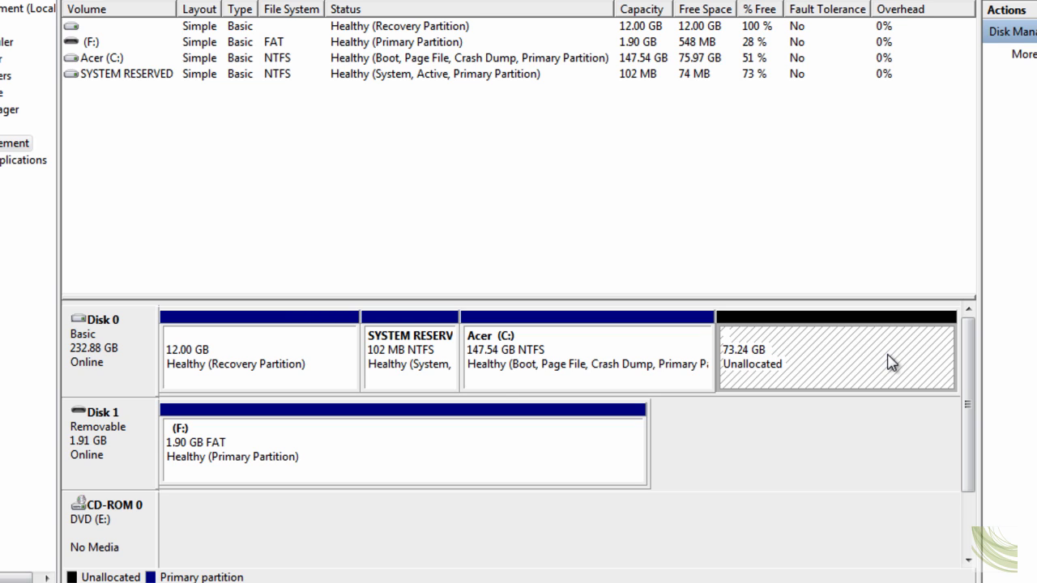
{"action": "left_click", "coordinate": [532, 366]}
{"action": "left_click", "coordinate": [847, 353]}
{"action": "left_click", "coordinate": [589, 366]}
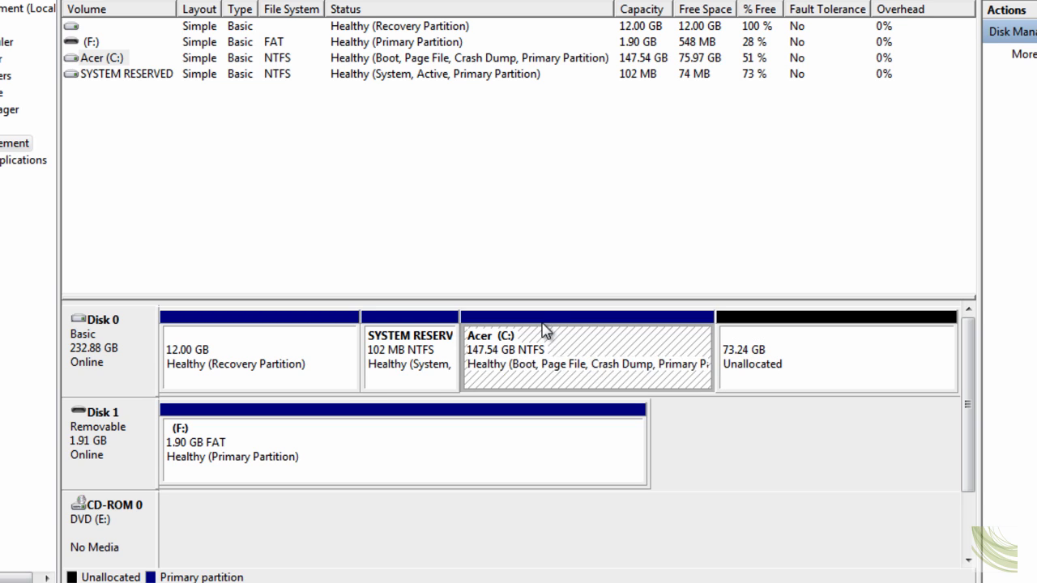
{"action": "left_click", "coordinate": [826, 353]}
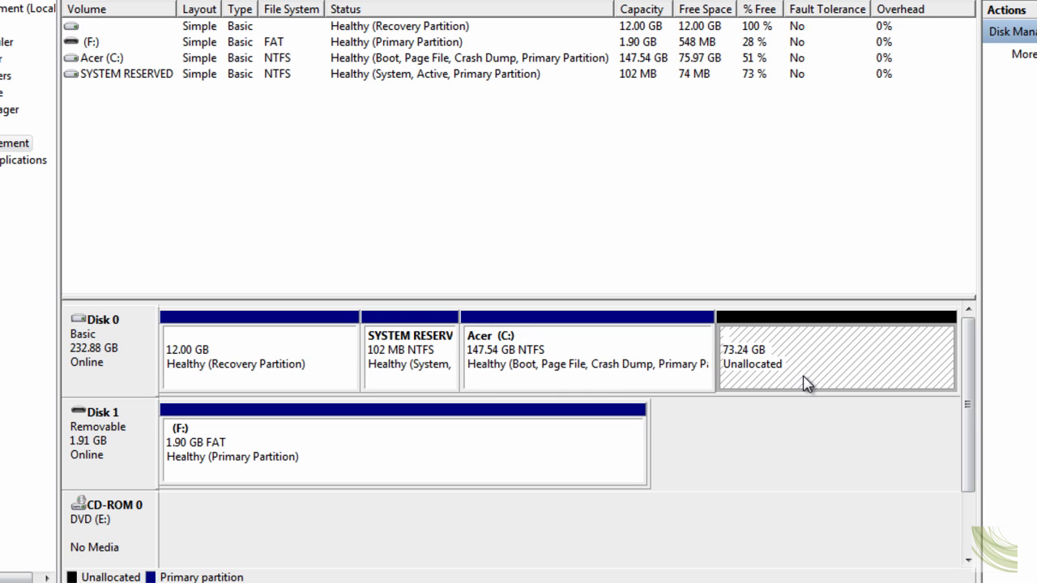
{"action": "left_click", "coordinate": [676, 379]}
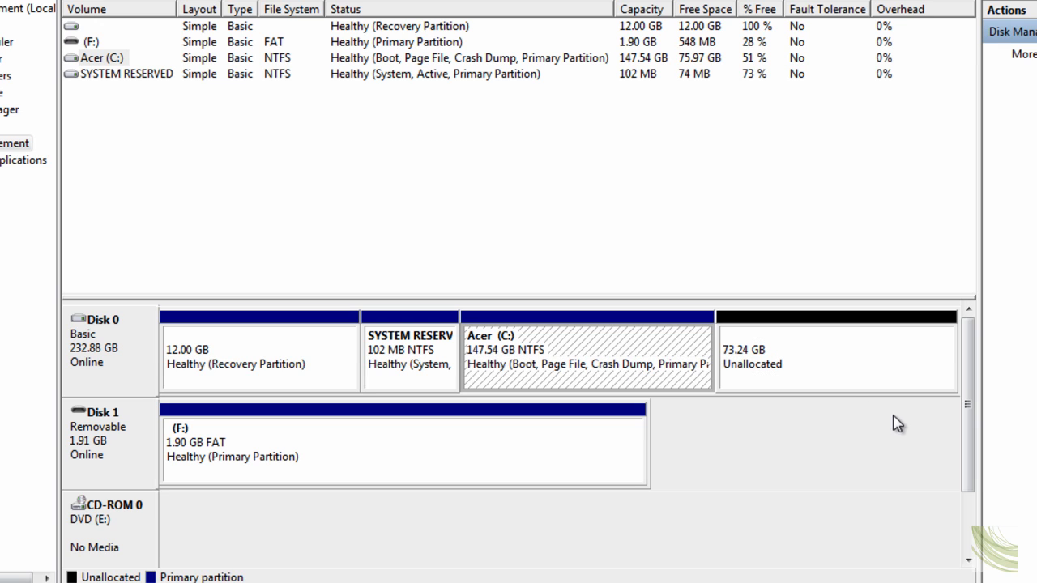
{"action": "left_click", "coordinate": [872, 362]}
{"action": "left_click", "coordinate": [706, 379]}
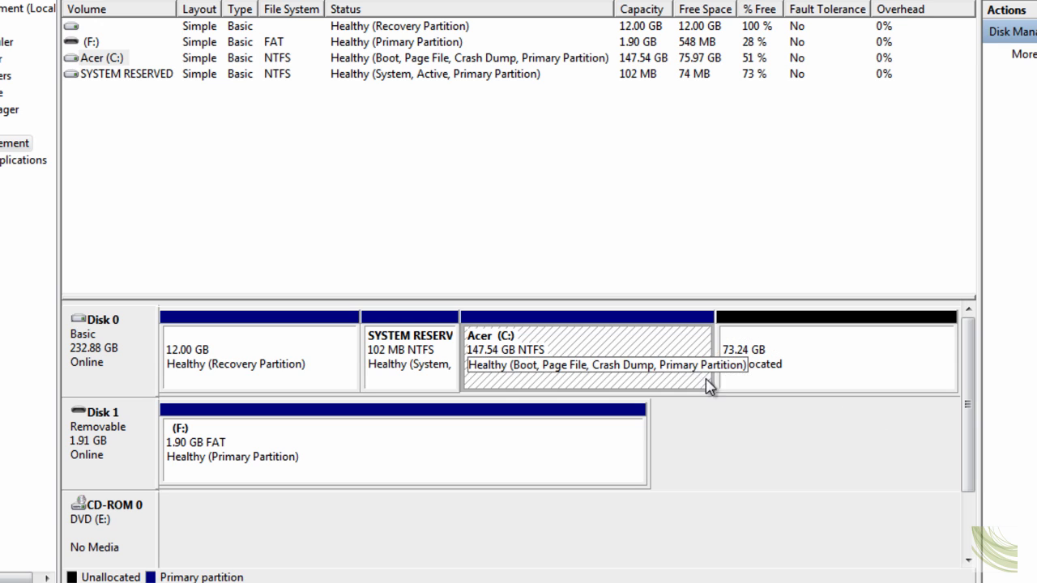
Start a new simple volume in the unallocated space on Disk 0 and accept a volume size of 75000 MB
{"action": "left_click", "coordinate": [818, 344]}
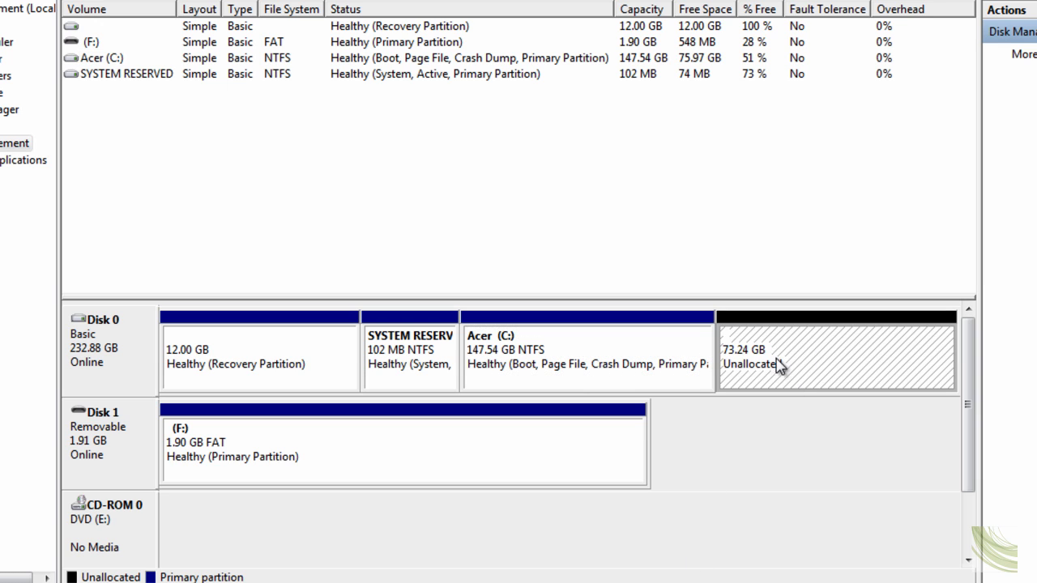
{"action": "right_click", "coordinate": [809, 354]}
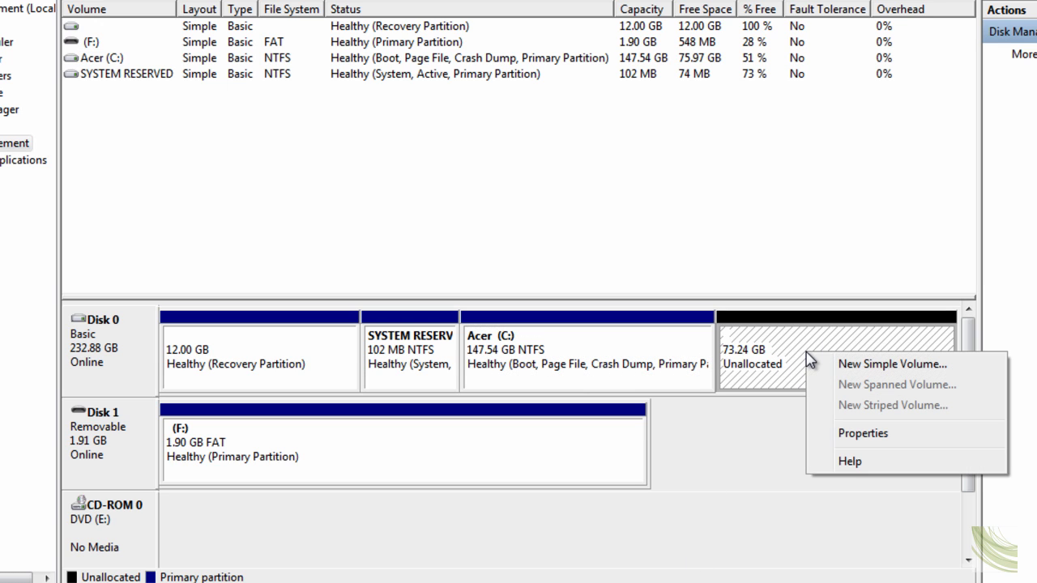
{"action": "left_click", "coordinate": [850, 370]}
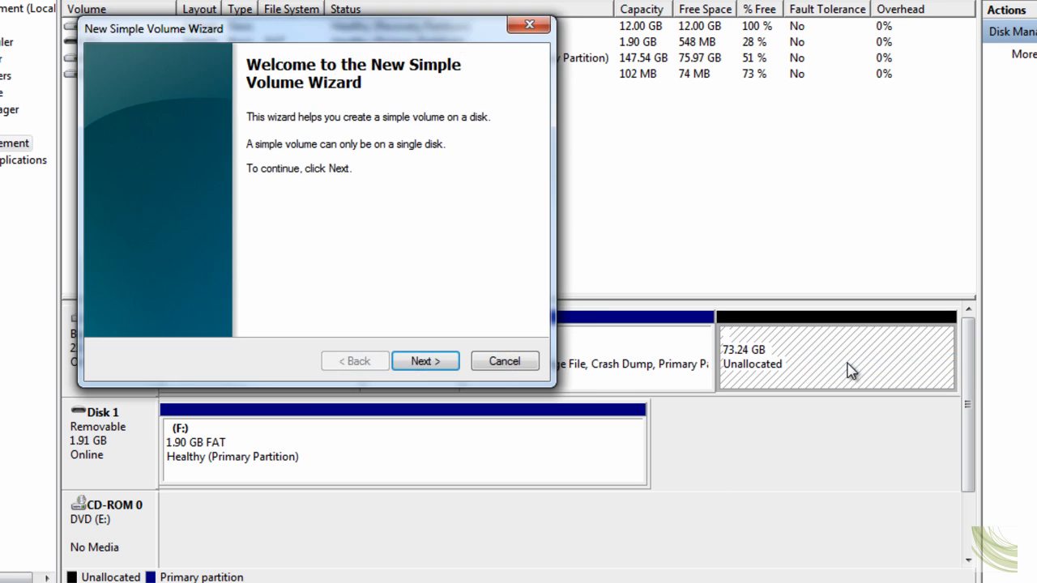
{"action": "left_click_drag", "start_coordinate": [273, 32], "coordinate": [468, 72]}
{"action": "left_click", "coordinate": [615, 401]}
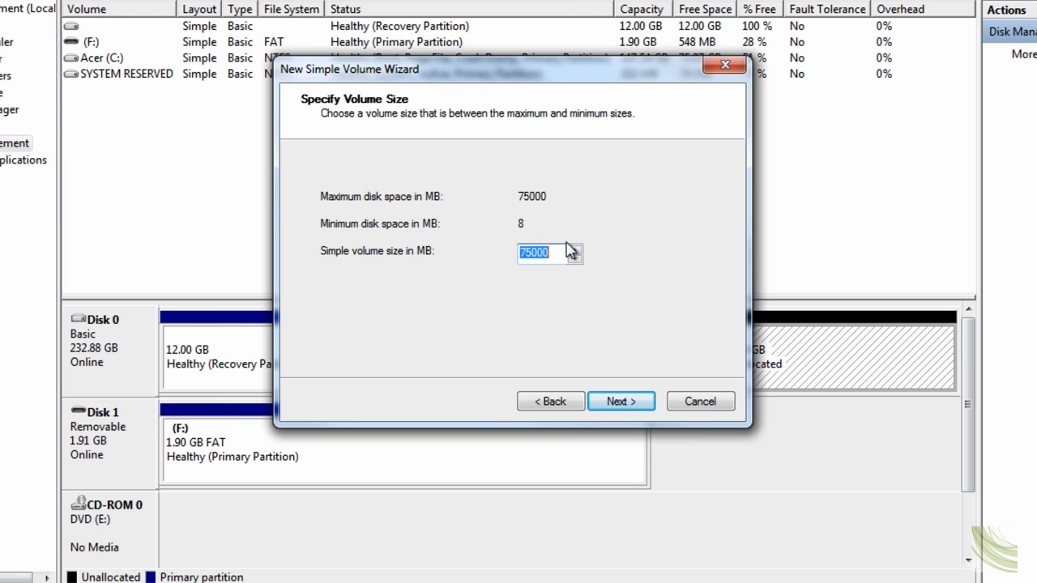
{"action": "left_click", "coordinate": [620, 403]}
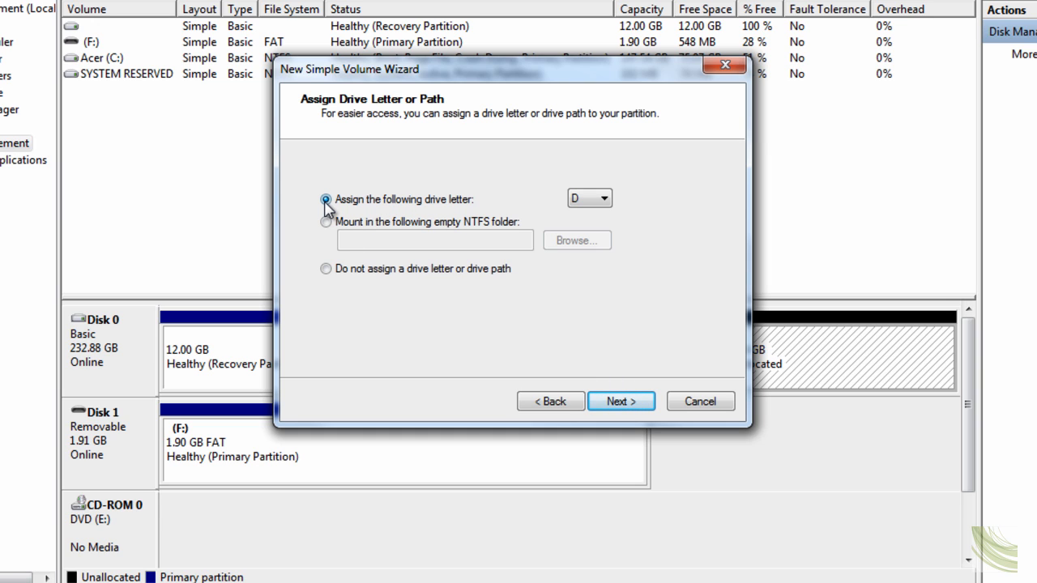
Assign drive letter D to the new volume and continue to the format settings
{"action": "left_click", "coordinate": [598, 201]}
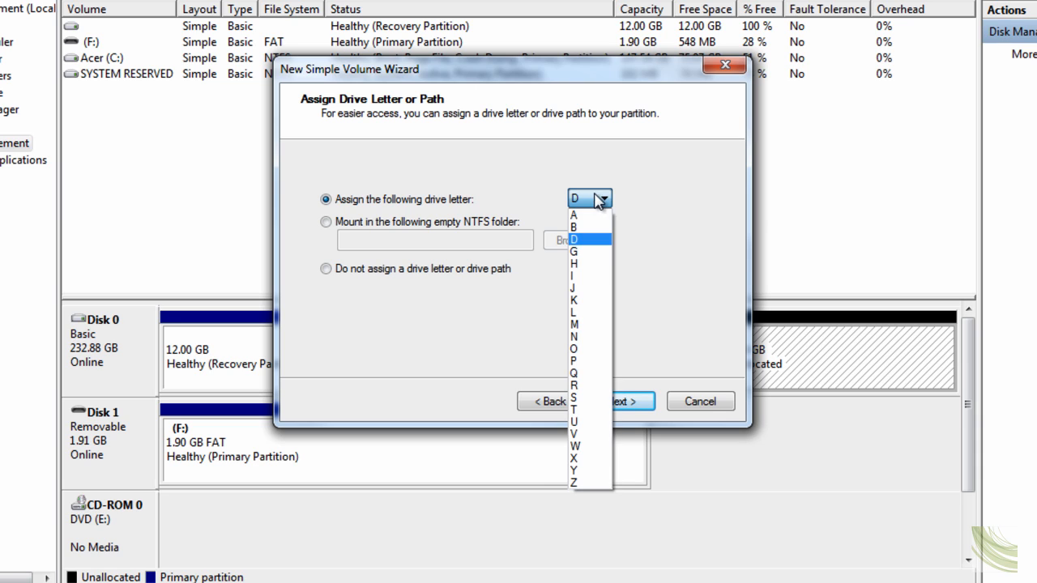
{"action": "left_click", "coordinate": [582, 240]}
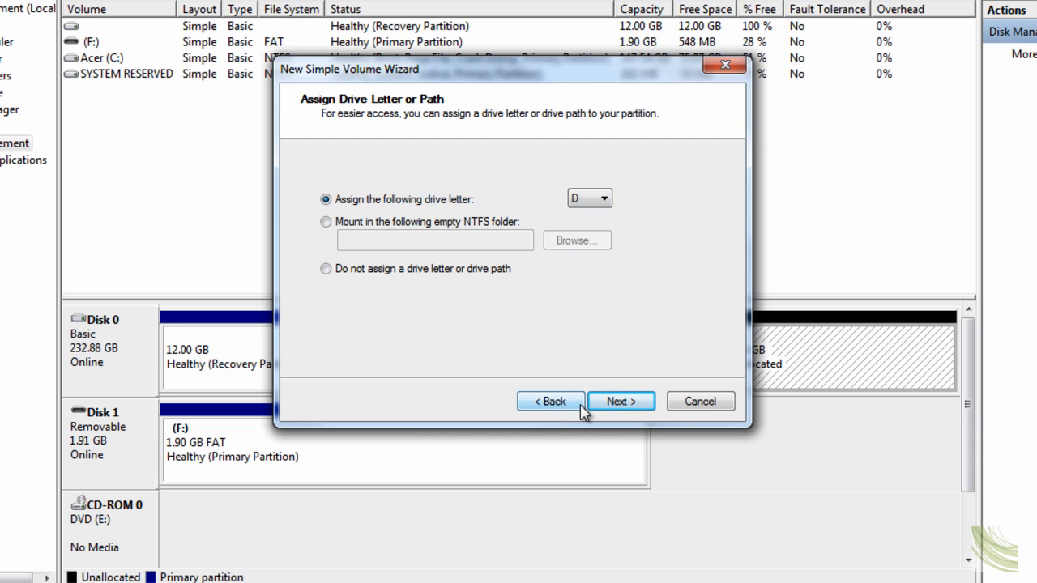
{"action": "left_click", "coordinate": [619, 403]}
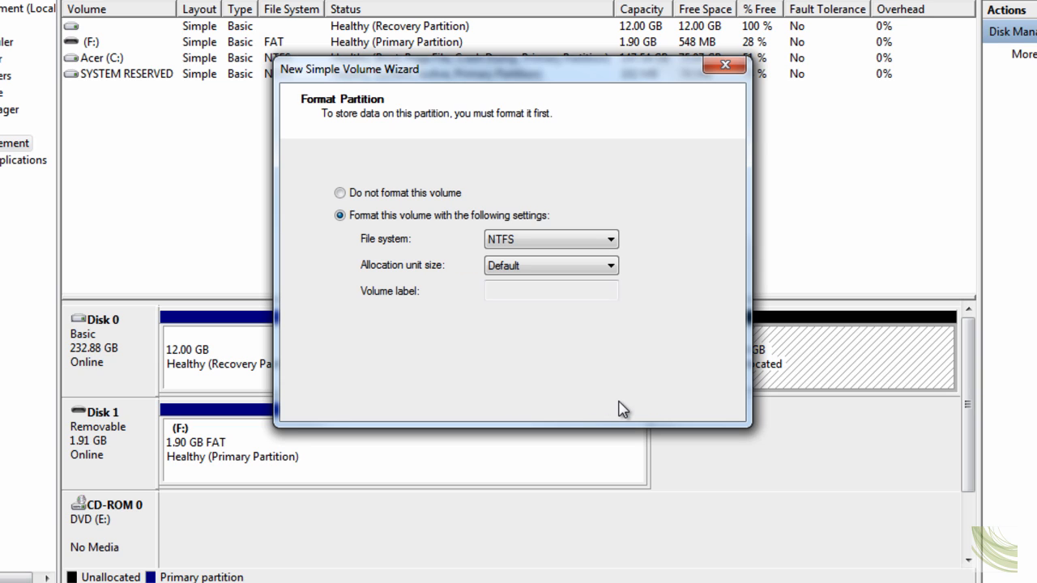
Format the volume as NTFS with default allocation unit size, quick format off and file and folder compression on, and finish creating it
{"action": "left_click", "coordinate": [548, 269]}
{"action": "left_click", "coordinate": [682, 250]}
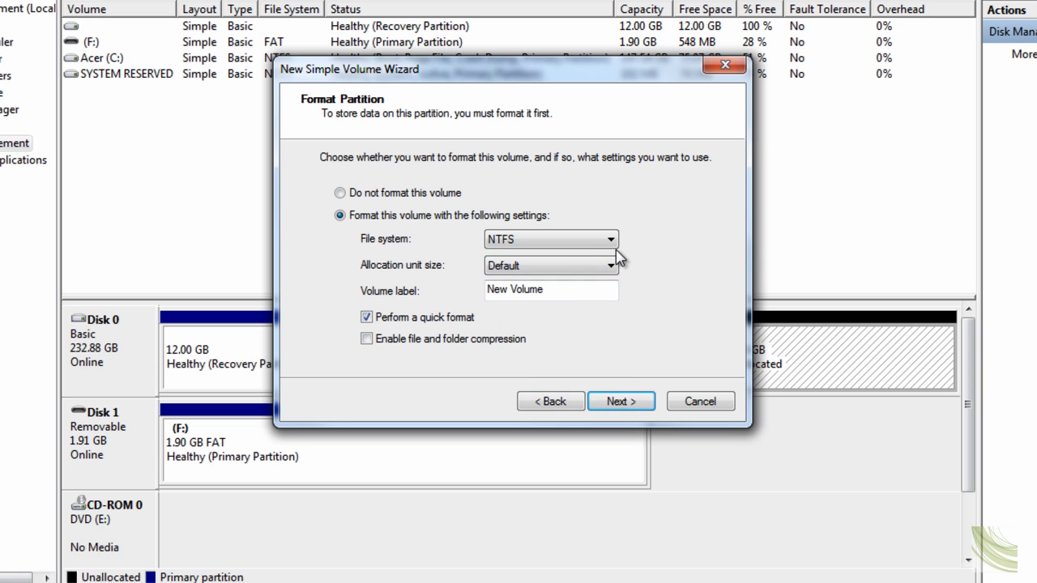
{"action": "left_click", "coordinate": [366, 319]}
{"action": "left_click", "coordinate": [366, 338]}
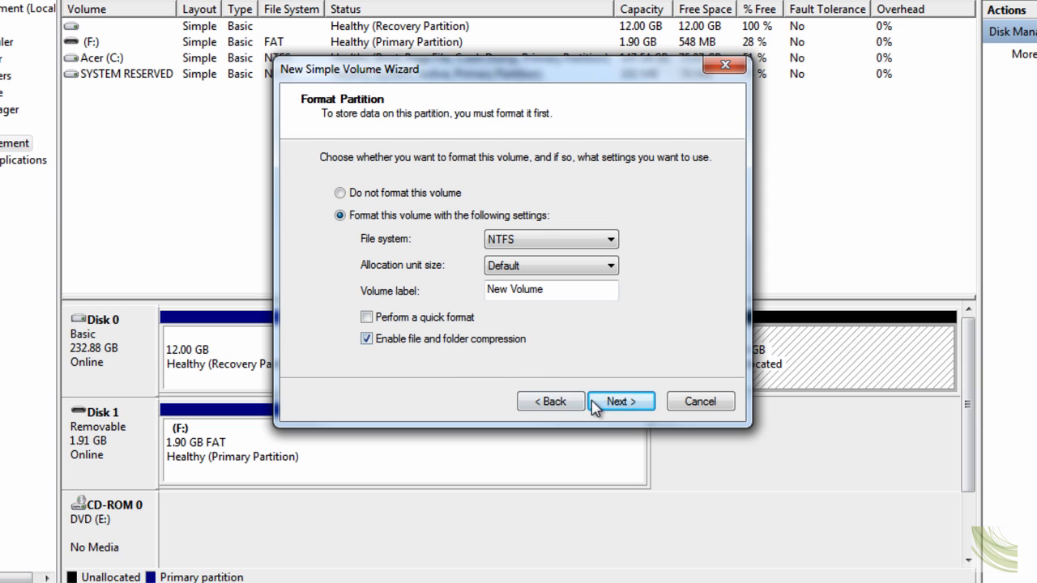
{"action": "left_click", "coordinate": [631, 404]}
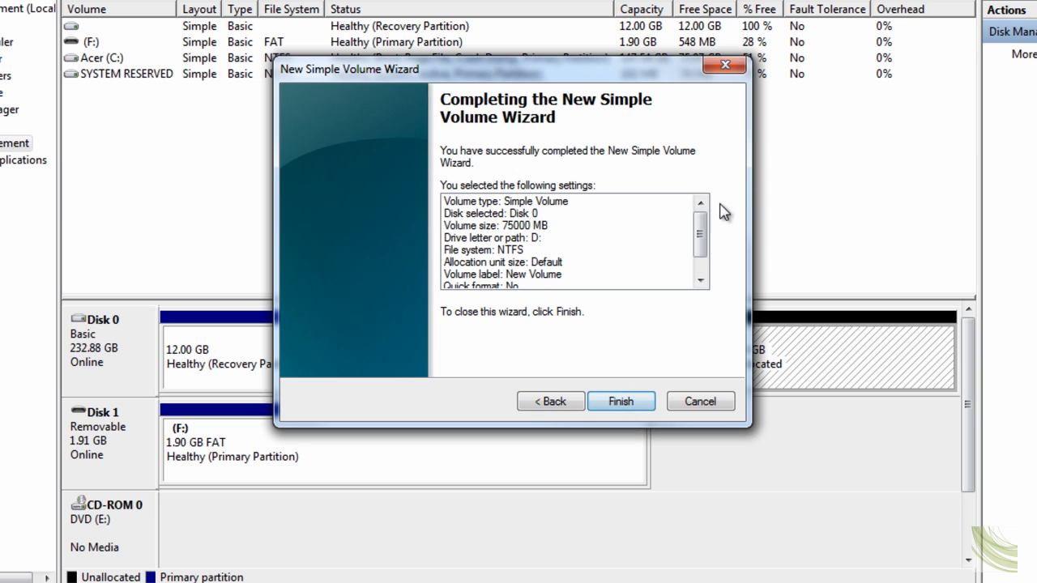
{"action": "left_click_drag", "start_coordinate": [703, 223], "coordinate": [699, 273]}
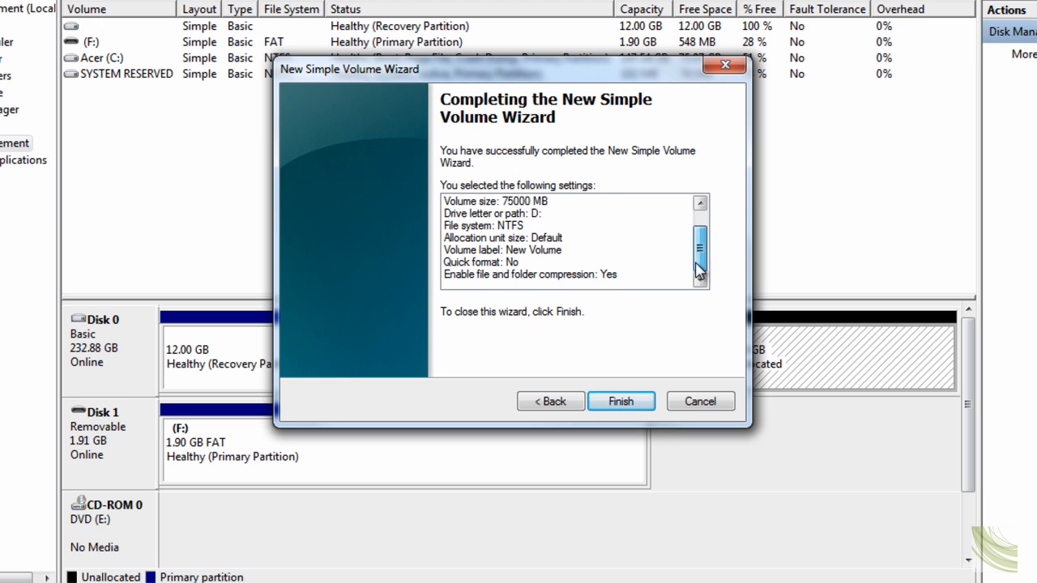
{"action": "left_click", "coordinate": [620, 401]}
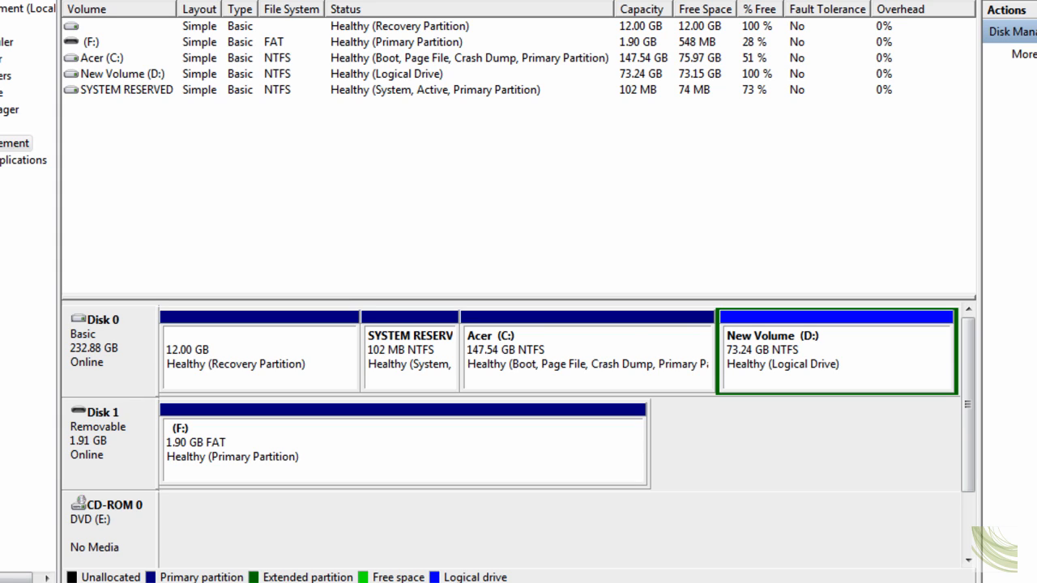
Switch to the Computer window and rename the New Volume (D:) drive to Backup, granting administrator permission
{"action": "key", "text": "super"}
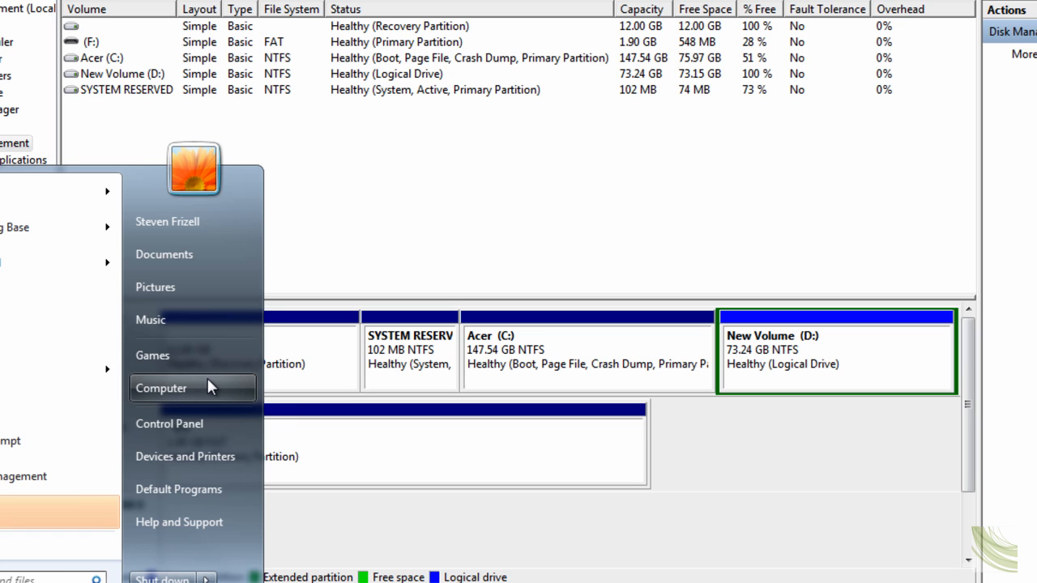
{"action": "left_click", "coordinate": [205, 384]}
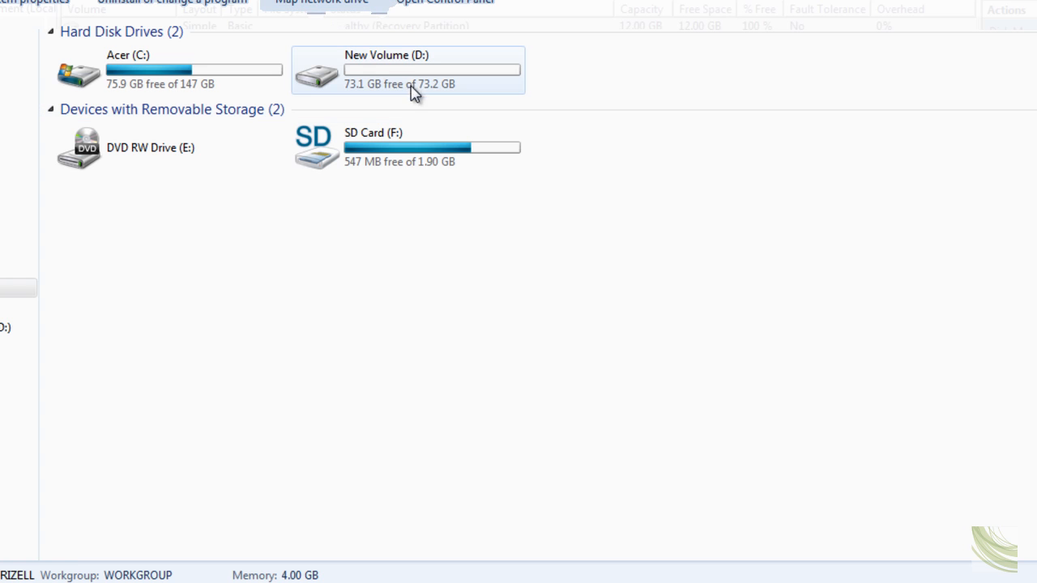
{"action": "right_click", "coordinate": [405, 55]}
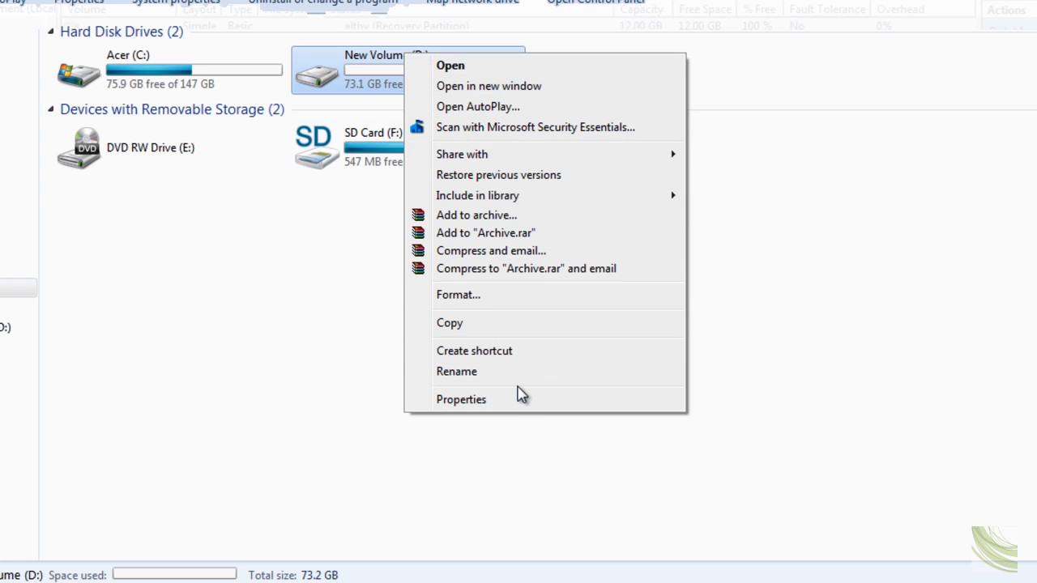
{"action": "left_click", "coordinate": [510, 370]}
{"action": "type", "text": "Backup"}
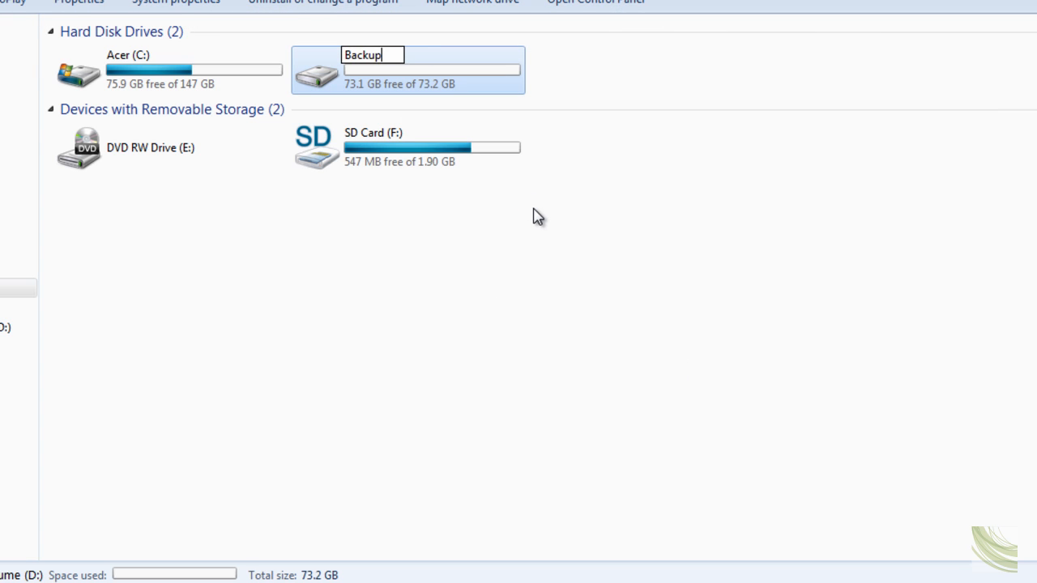
{"action": "key", "text": "Return"}
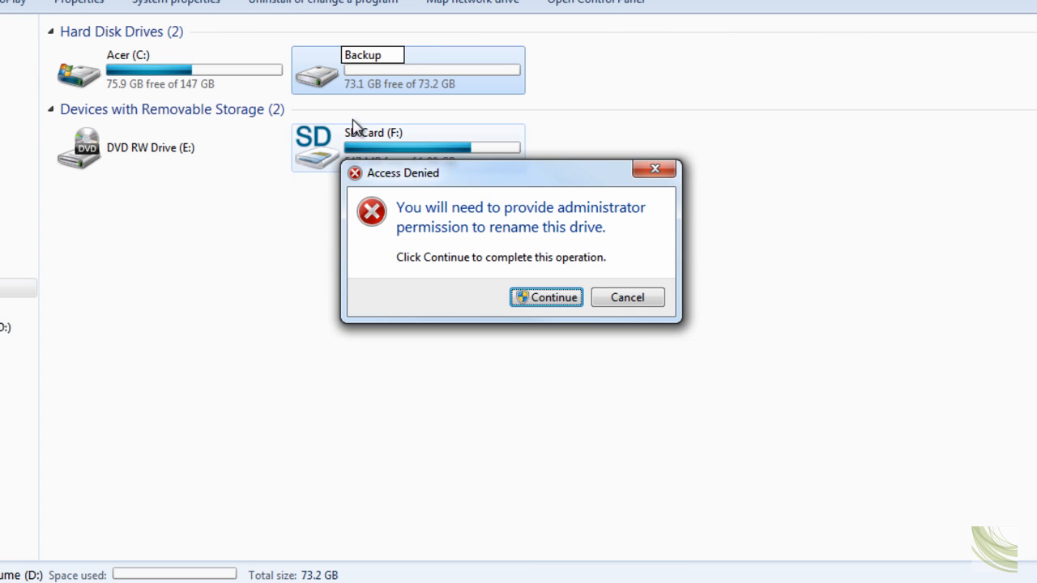
{"action": "left_click", "coordinate": [561, 302]}
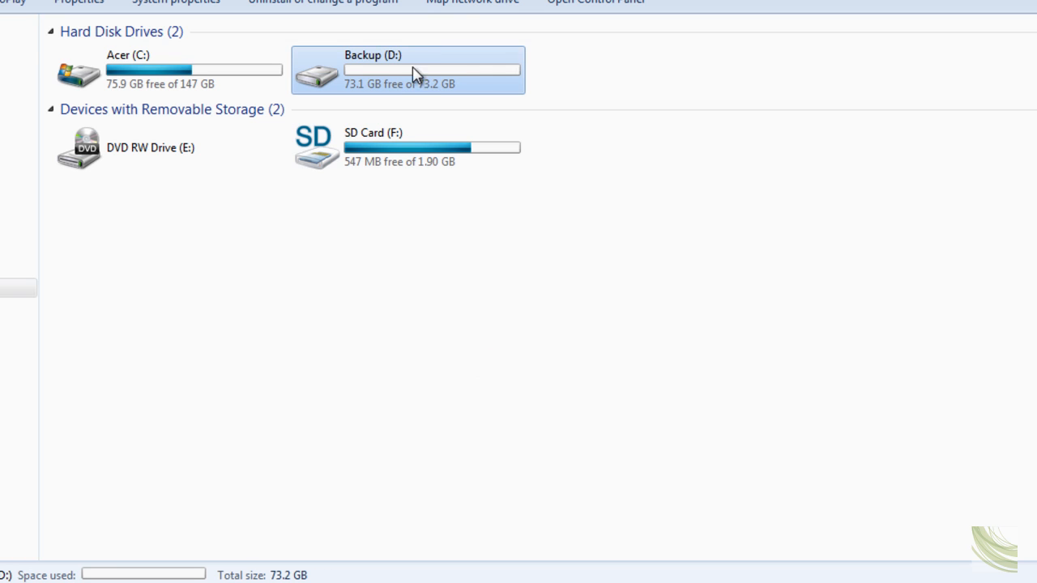
View the contents of the Backup (D:) and Acer (C:) drives, returning to the drive overview after each
{"action": "double_click", "coordinate": [448, 76]}
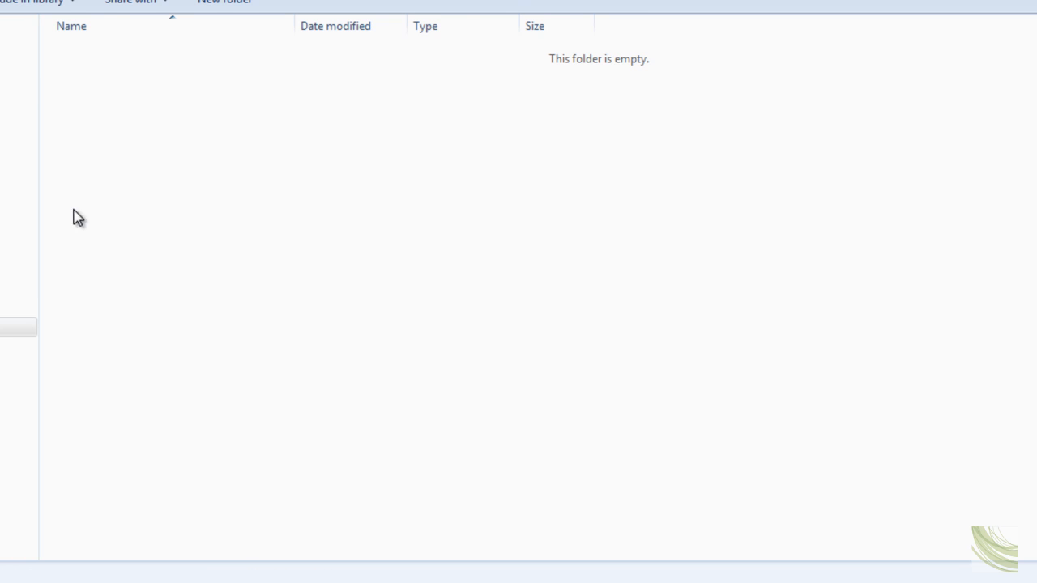
{"action": "right_click", "coordinate": [265, 96]}
{"action": "left_click", "coordinate": [1025, 187]}
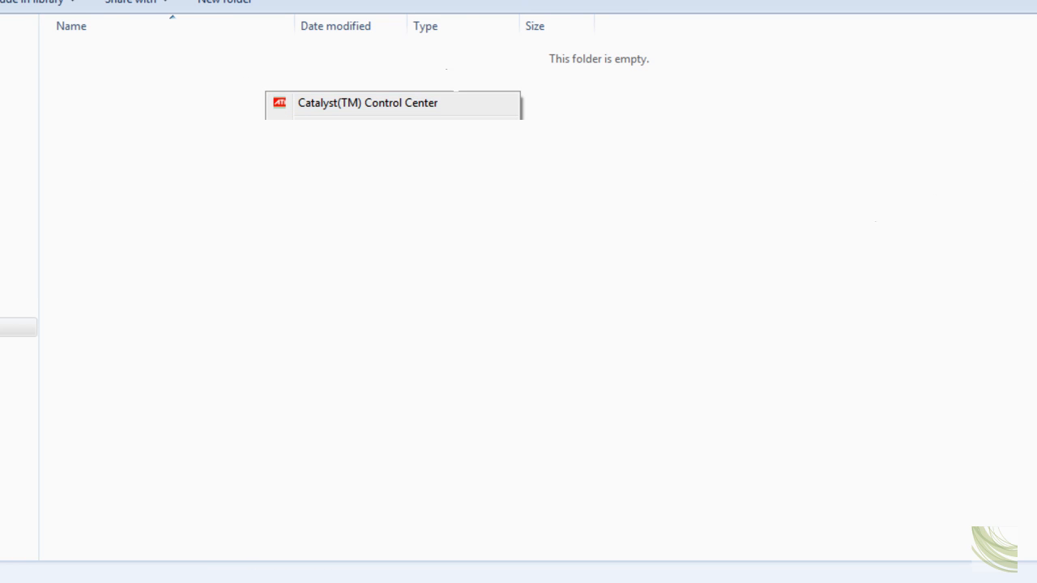
{"action": "key", "text": "BackSpace"}
{"action": "double_click", "coordinate": [165, 84]}
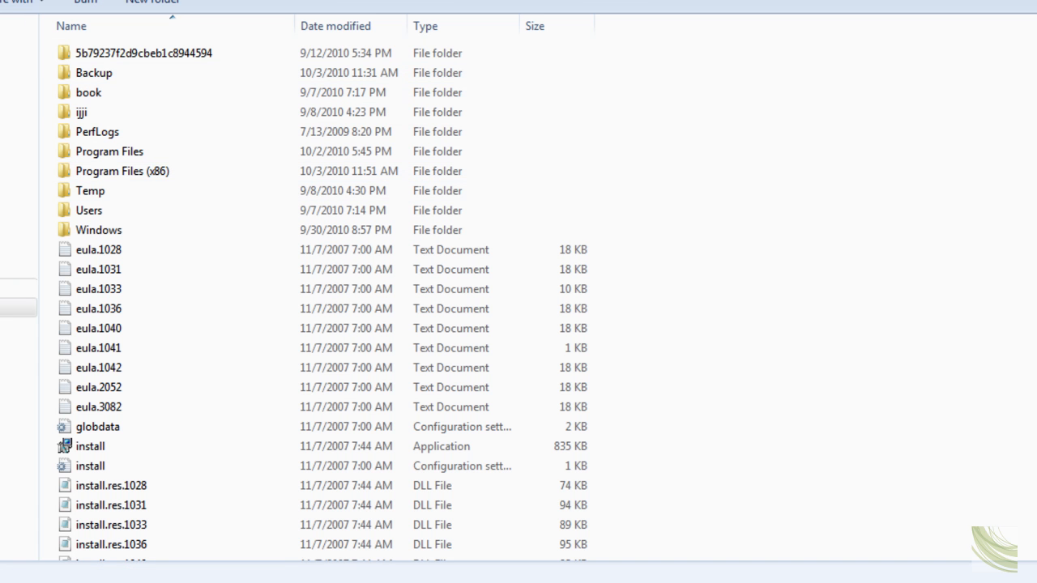
{"action": "key", "text": "BackSpace"}
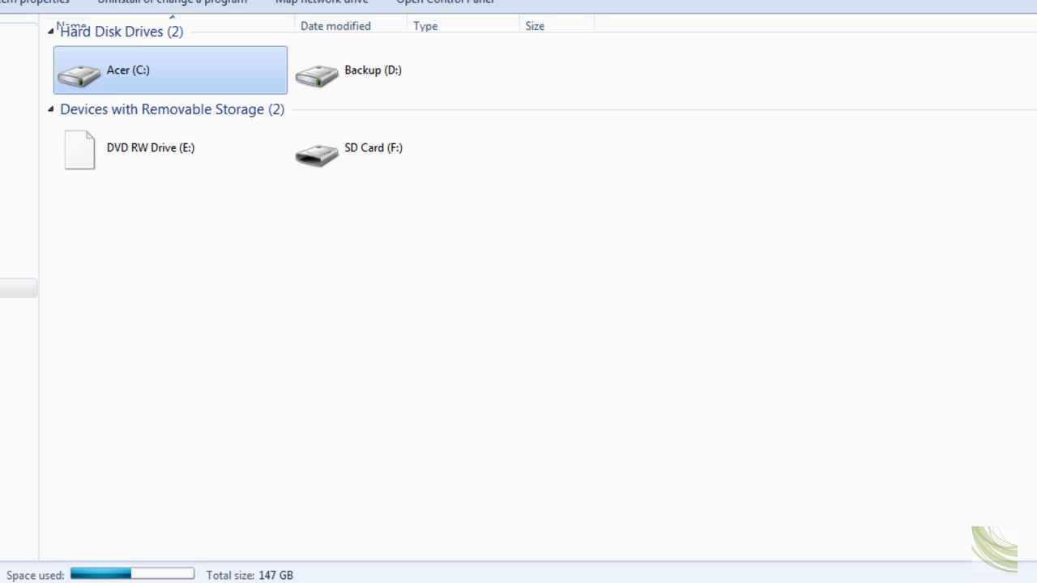